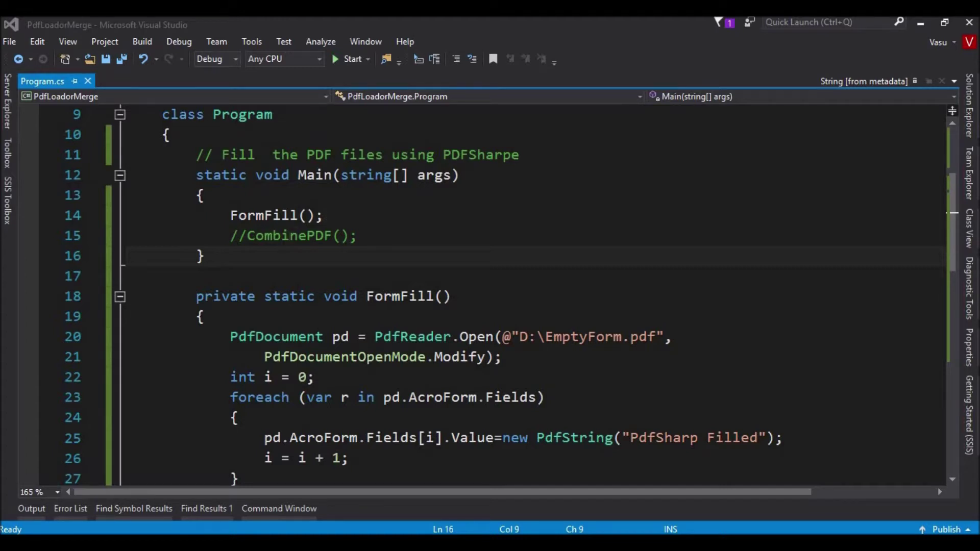
- Select the two PdfSharp using lines at the top of the file
key(Up)
key(ctrl+Home)
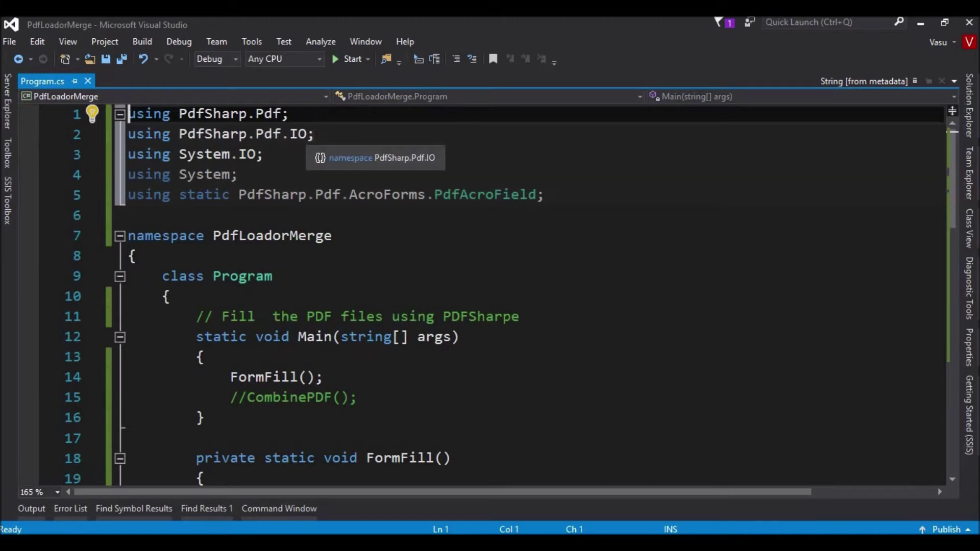
click(318, 135)
click(298, 115)
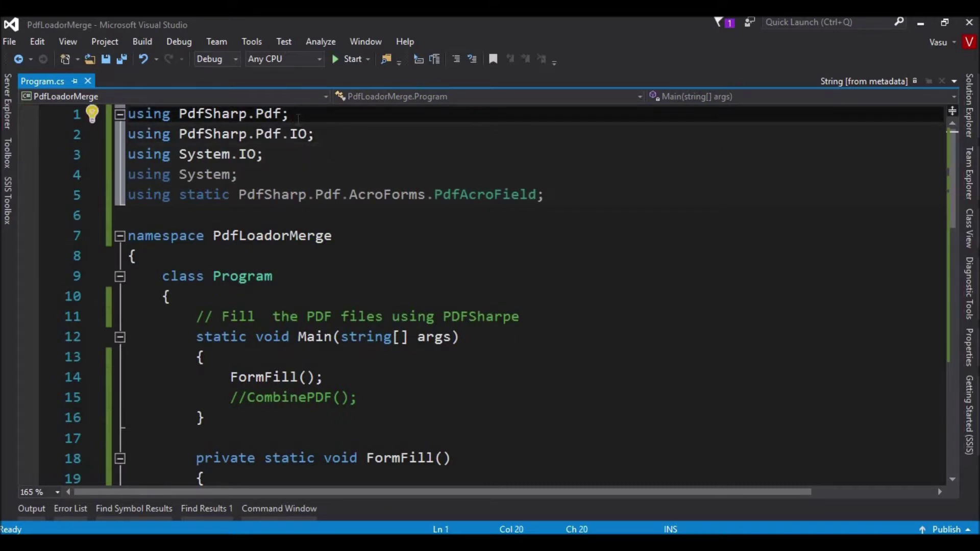
key(Home)
key(shift+Down)
key(shift+Down)
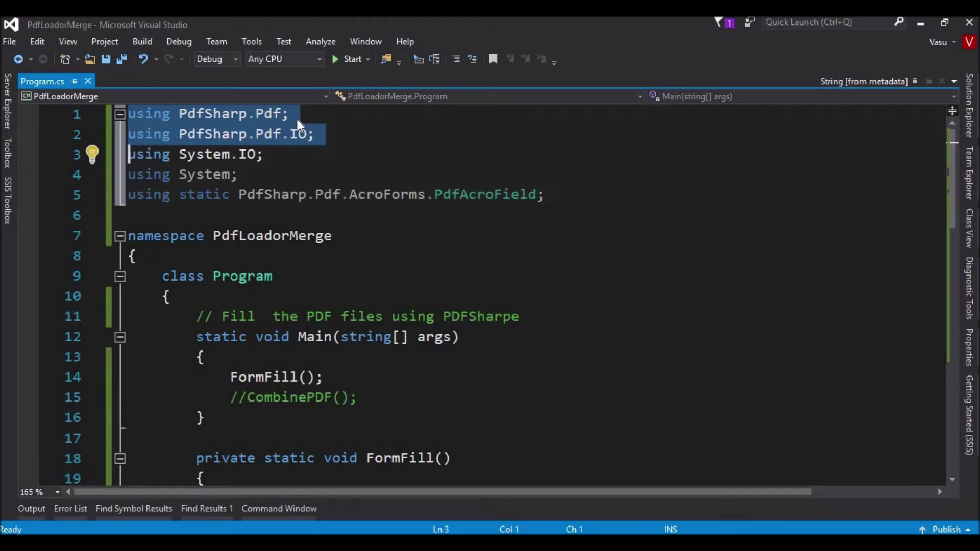
- Open package management for the PdfLoadorMerge solution from Solution Explorer, then close it
click(969, 126)
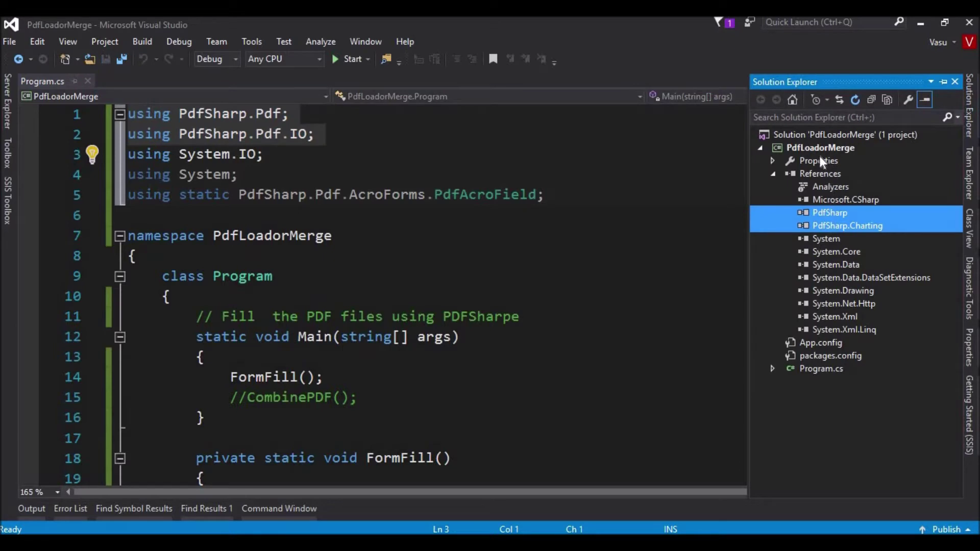
click(813, 134)
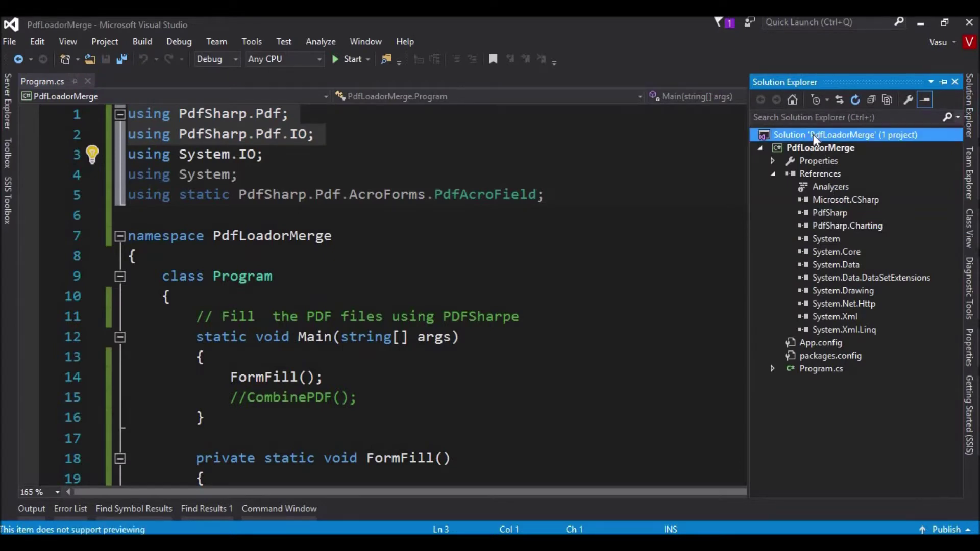
right_click(813, 134)
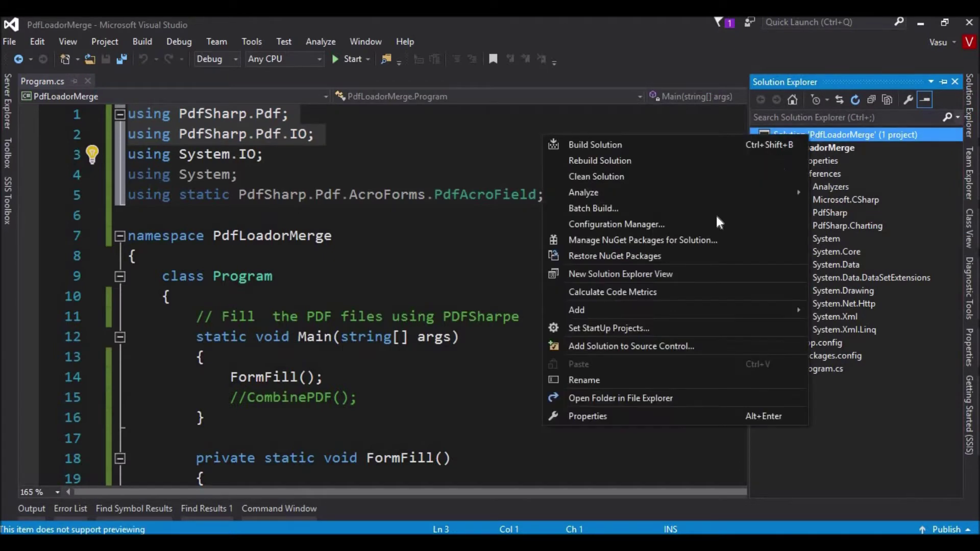
click(641, 237)
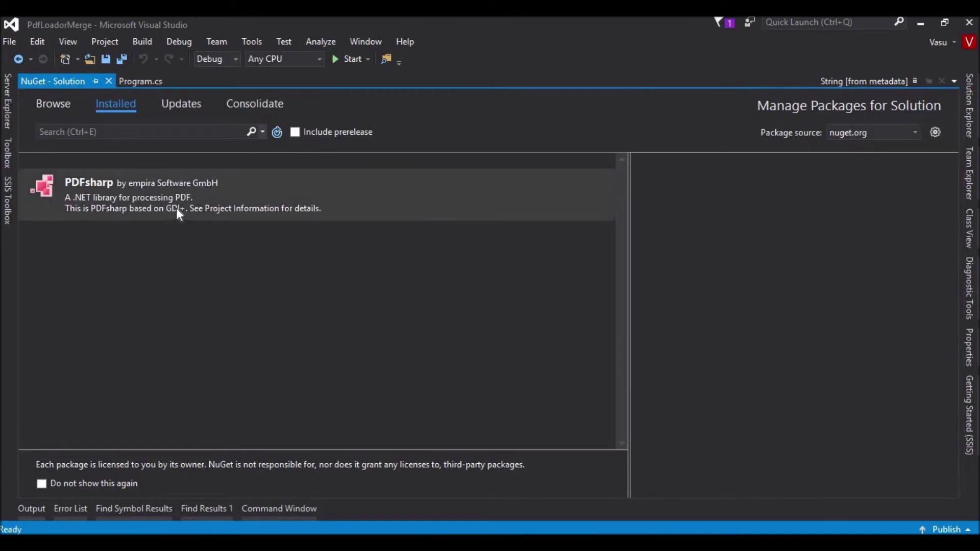
click(110, 81)
click(364, 297)
- Jump from the FormFill() call to the FormFill method definition
key(Down)
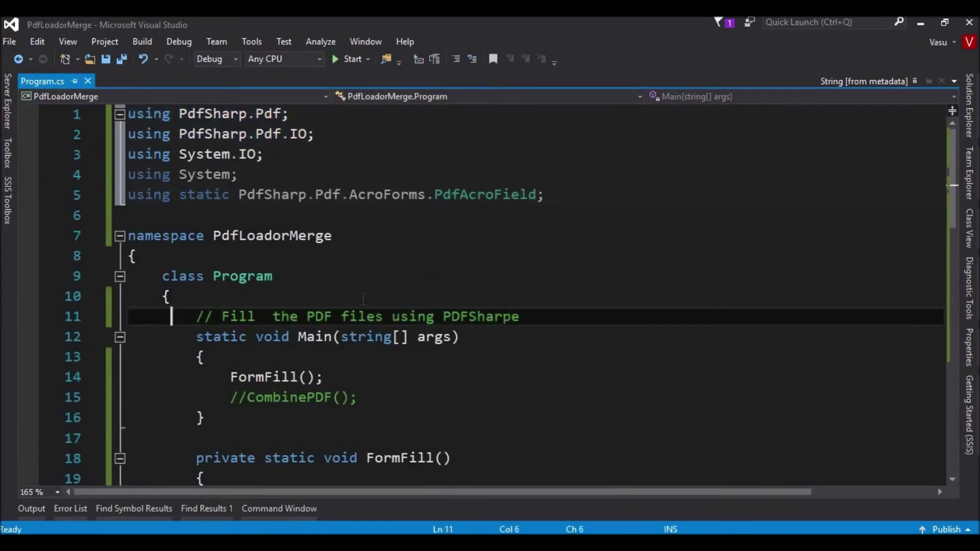
key(Down)
key(Down)
key(Down)
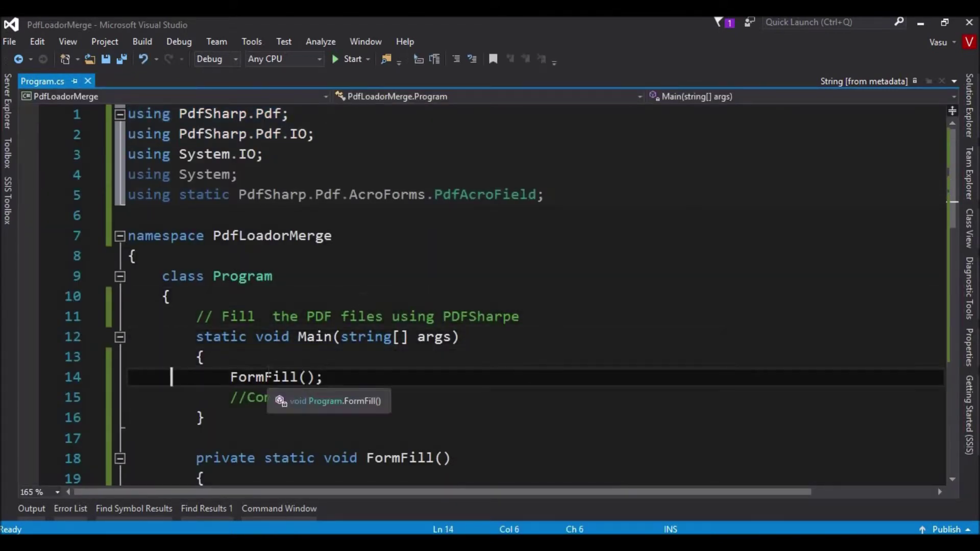
click(264, 377)
key(F12)
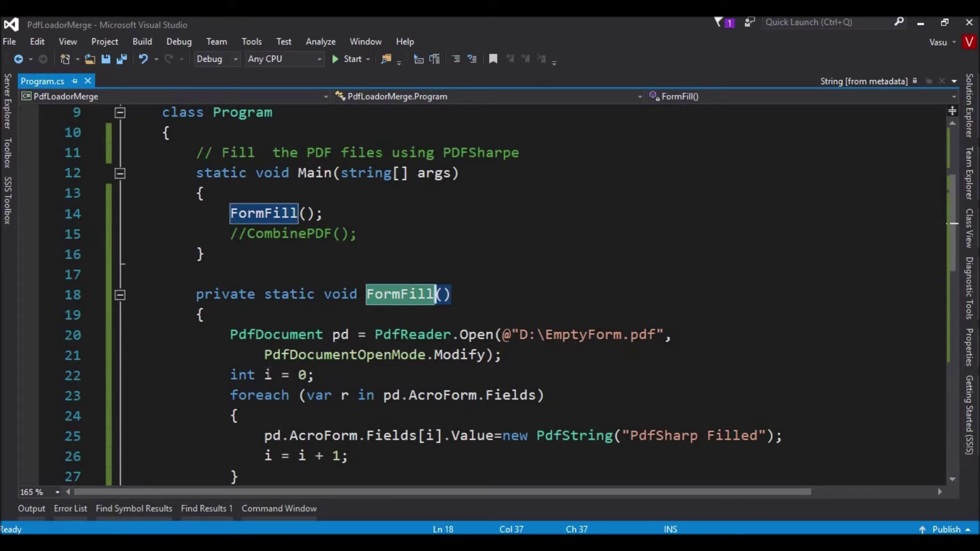
- Select the fill text 'PdfSharp Filled' in the FormFill body
key(Down)
key(Down)
key(Down)
key(Down)
key(Down)
key(Down)
key(Down)
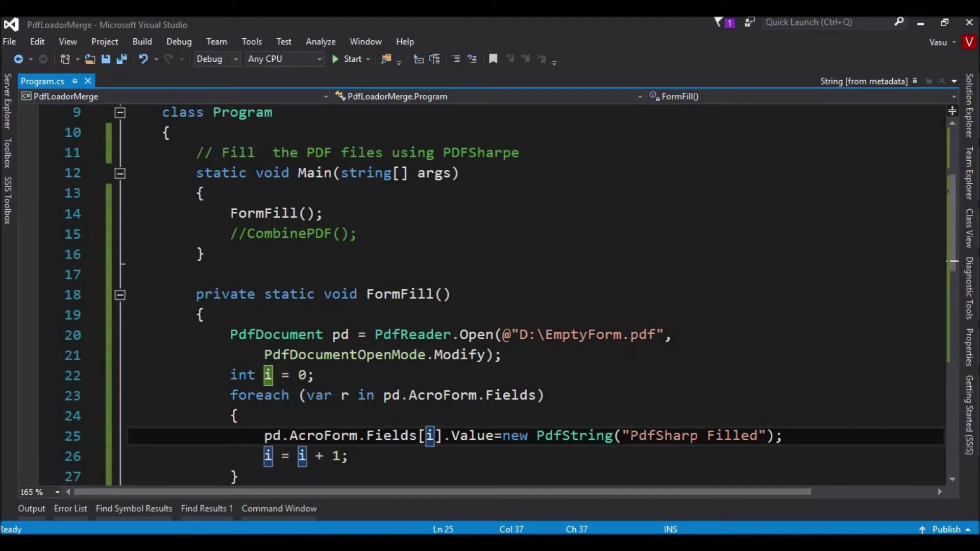
click(645, 435)
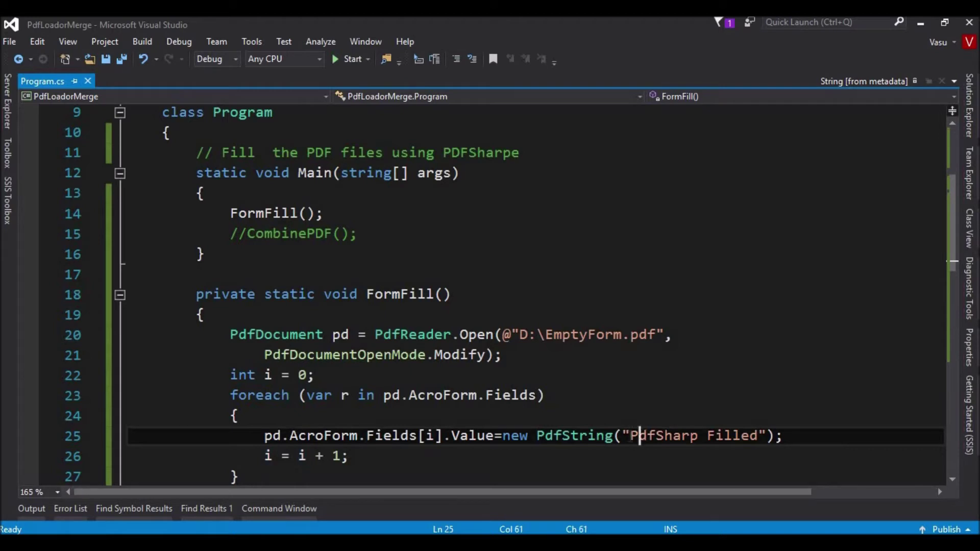
click(629, 436)
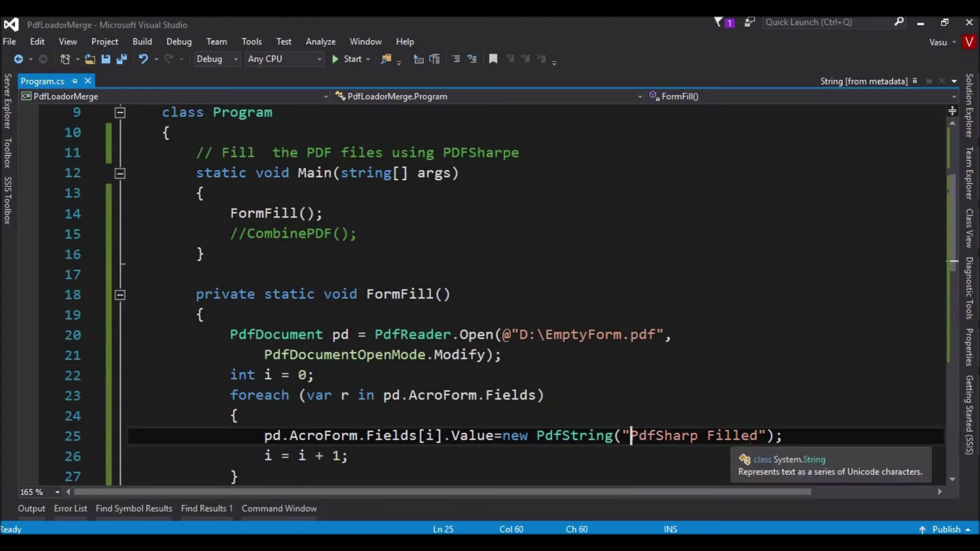
shift+click(758, 435)
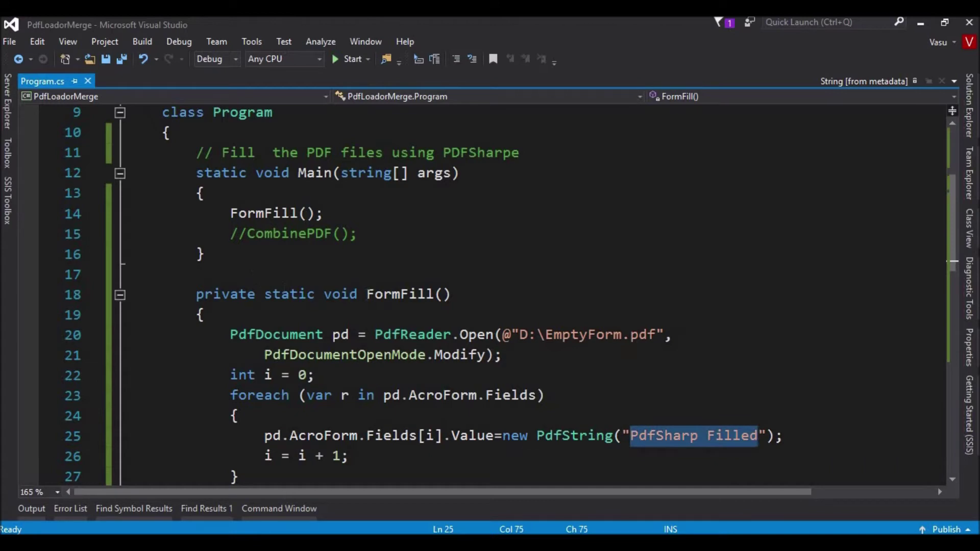
click(366, 294)
- Review the PdfReader.Open call on EmptyForm.pdf and the foreach field loop
key(Down)
key(Down)
key(Down)
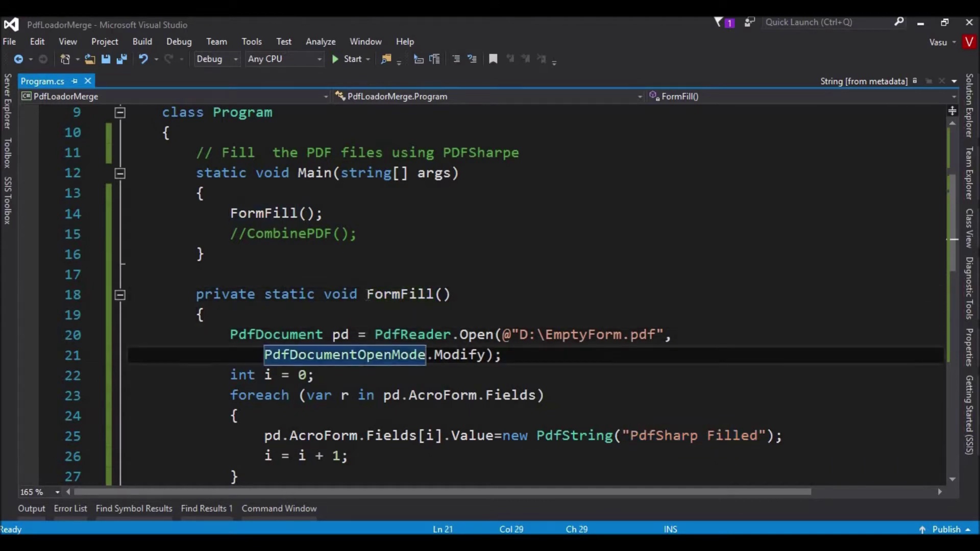
key(Up)
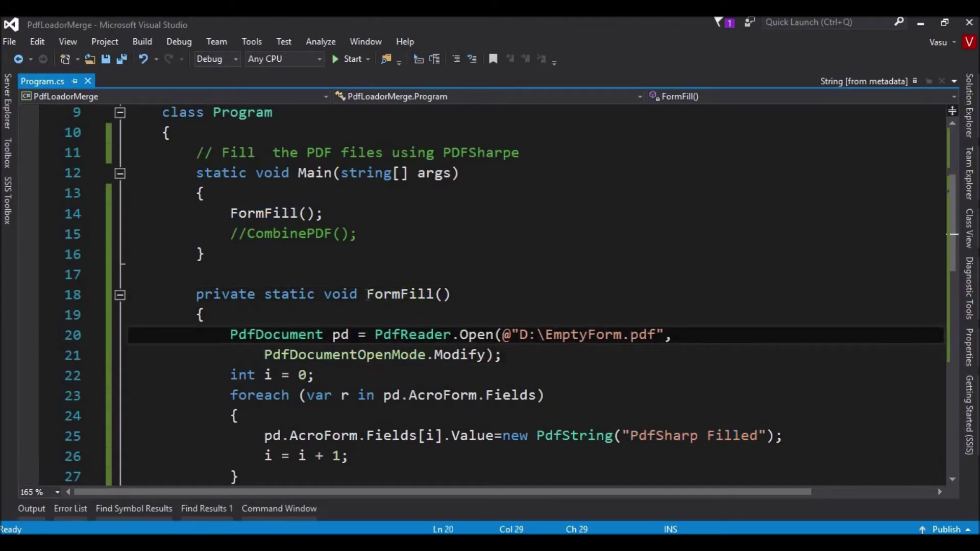
key(Down)
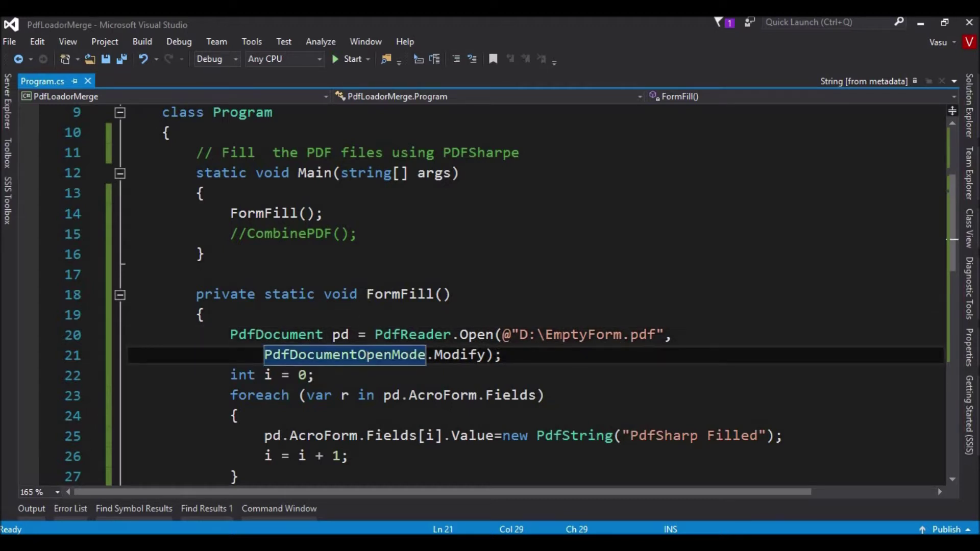
click(562, 334)
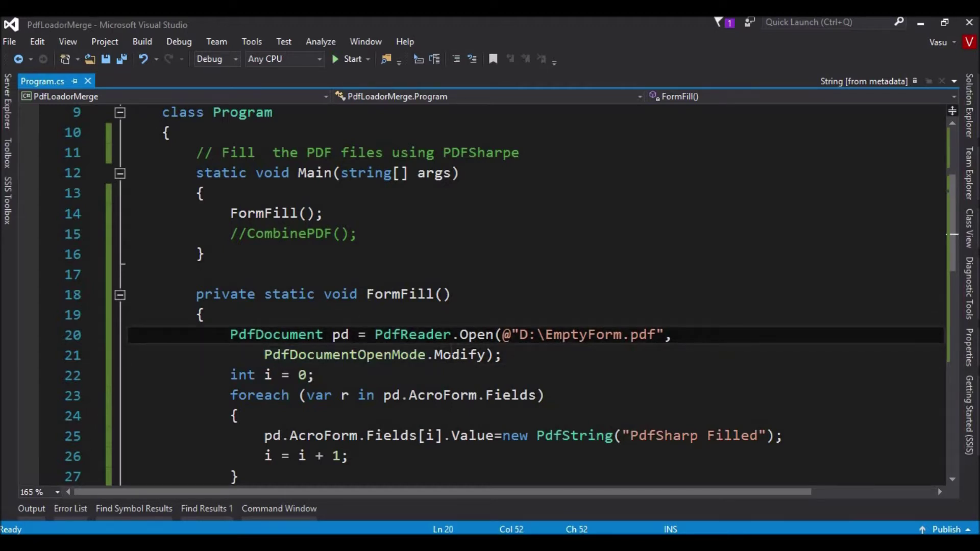
key(Down)
key(Down)
key(Down)
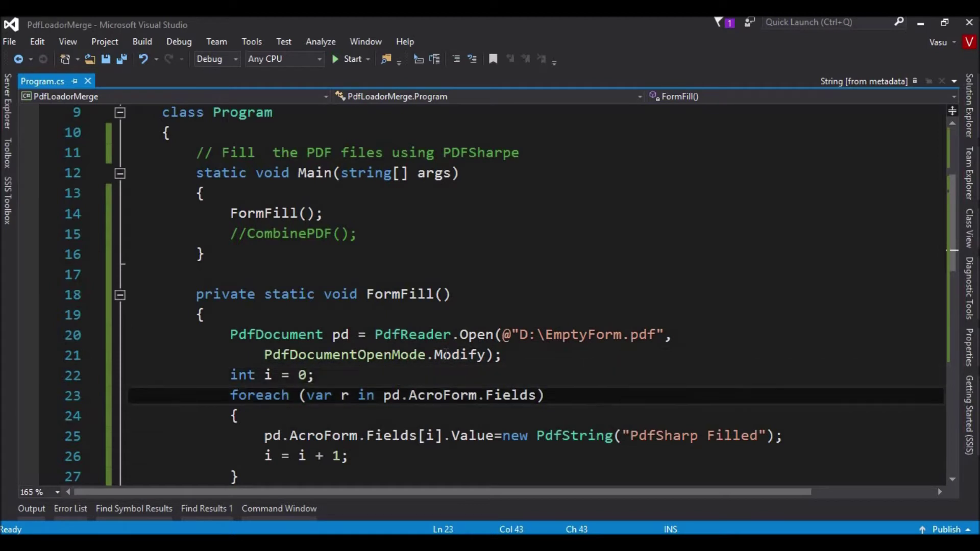
key(Down)
key(Up)
key(Up)
key(Down)
key(Down)
key(Down)
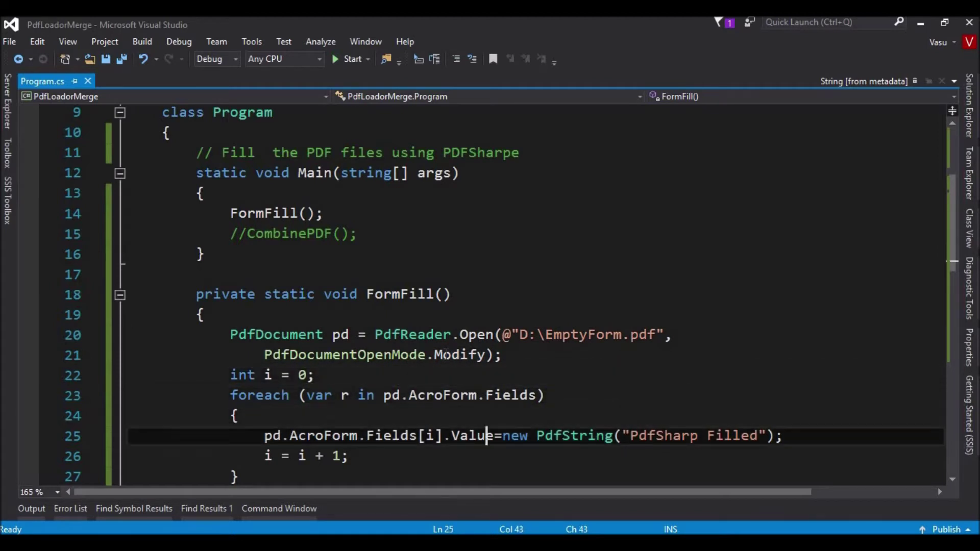
key(Down)
key(Down)
key(Down)
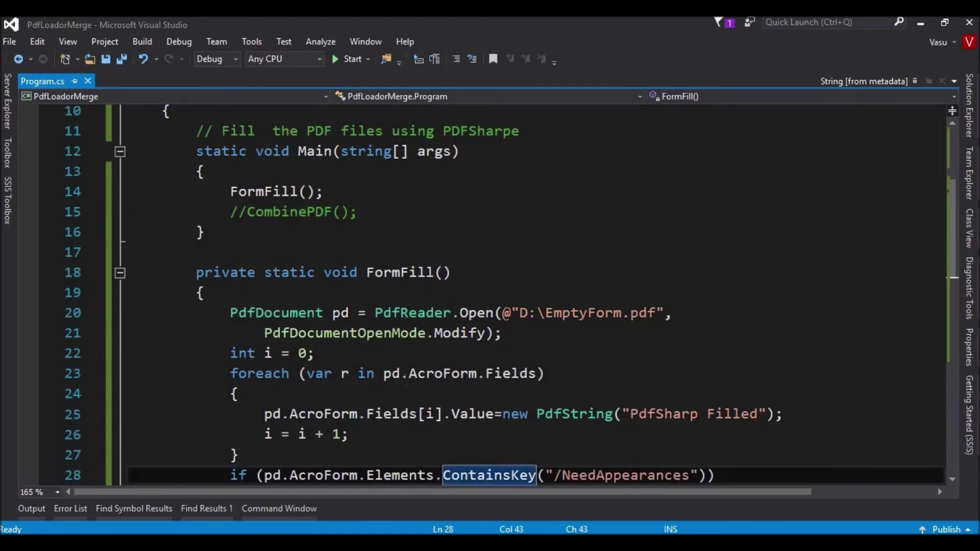
mouse_move(392, 373)
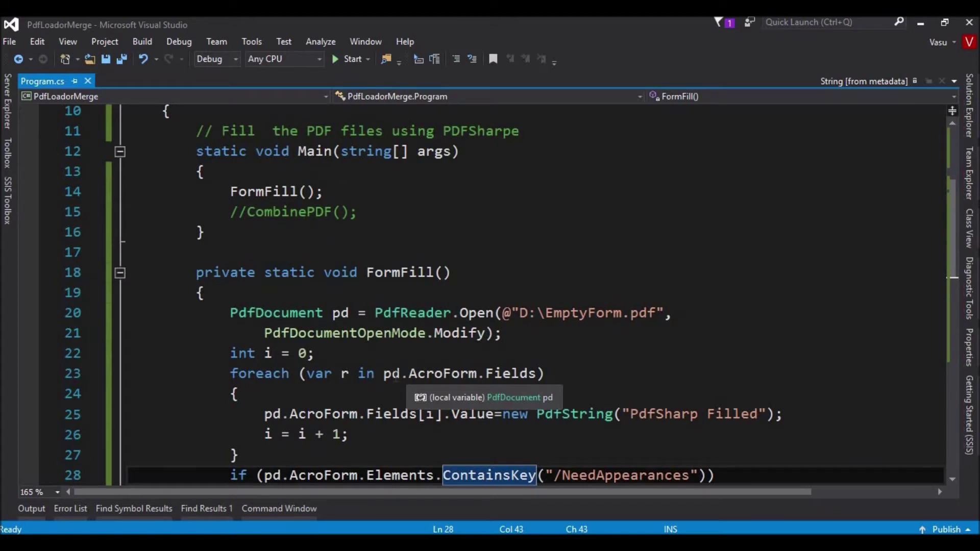
- Highlight every use of the pd document and of Fields
click(392, 375)
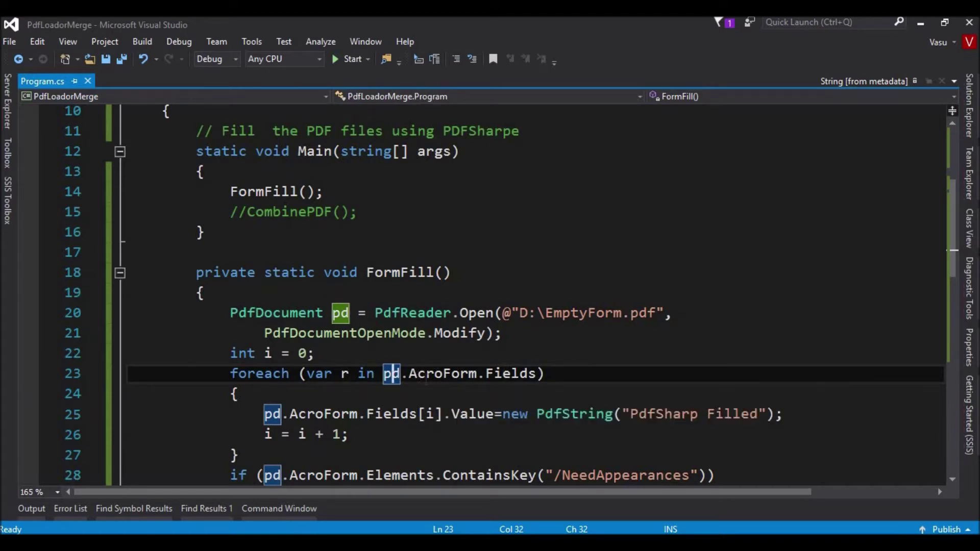
click(504, 373)
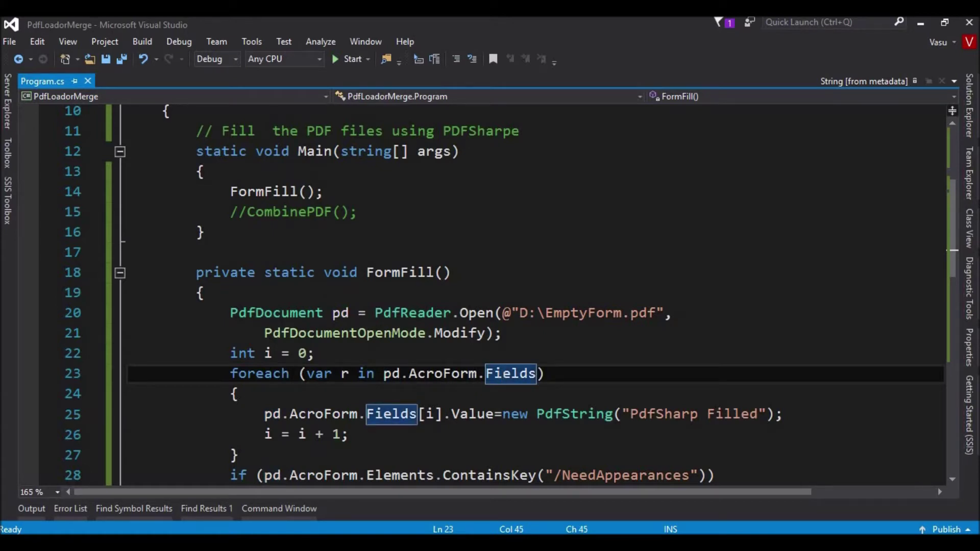
double_click(503, 373)
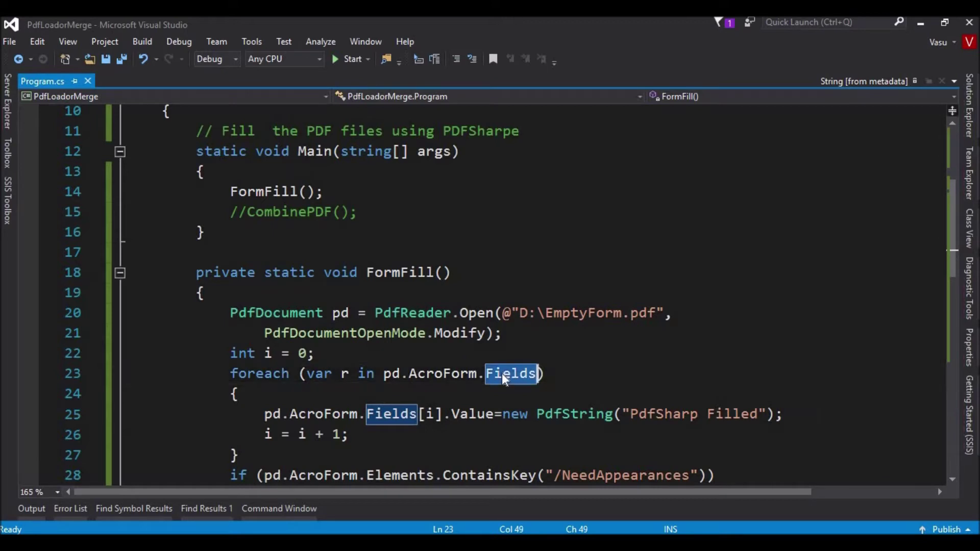
key(Down)
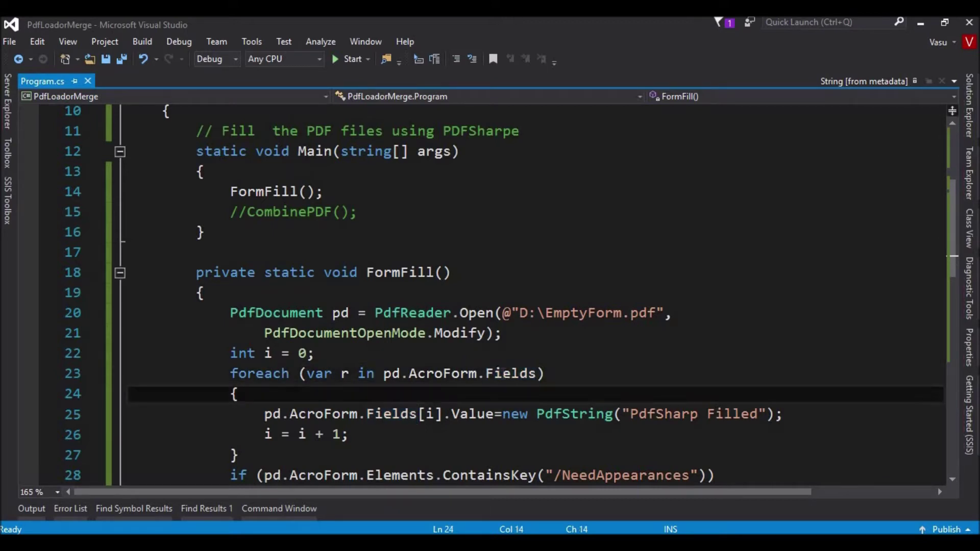
key(Down)
key(Down)
key(Up)
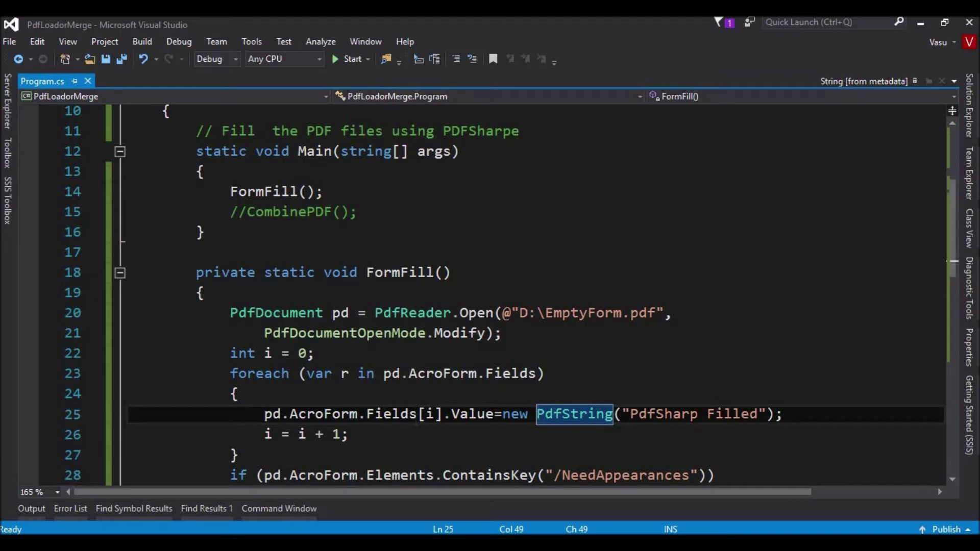
- Select pd.AcroForm.Fields[i].Value and the new PdfString expression on line 25
click(427, 415)
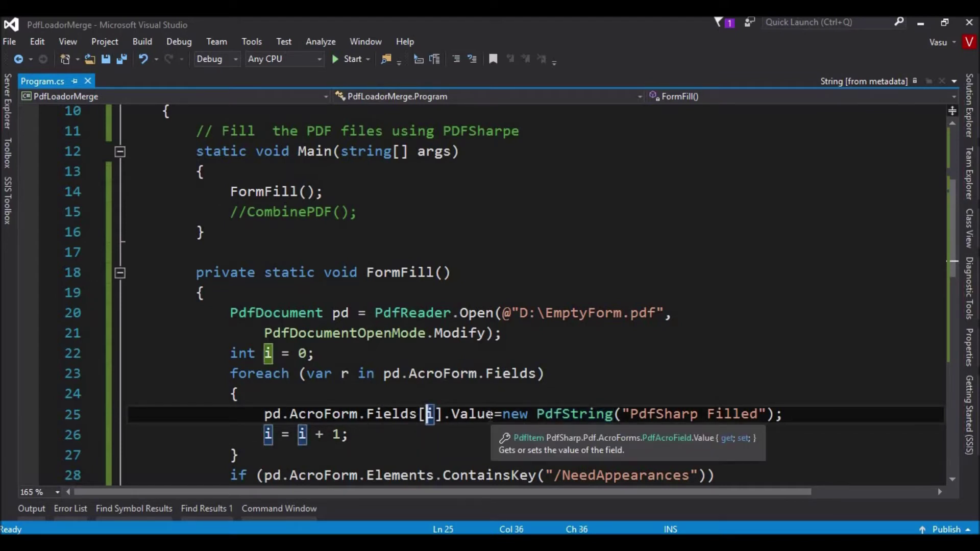
click(494, 413)
key(shift+Home)
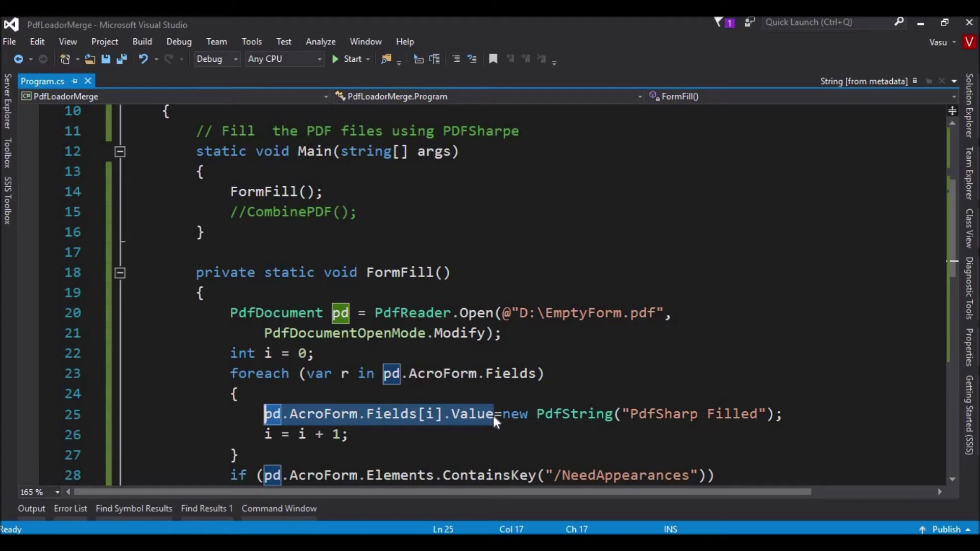
click(492, 416)
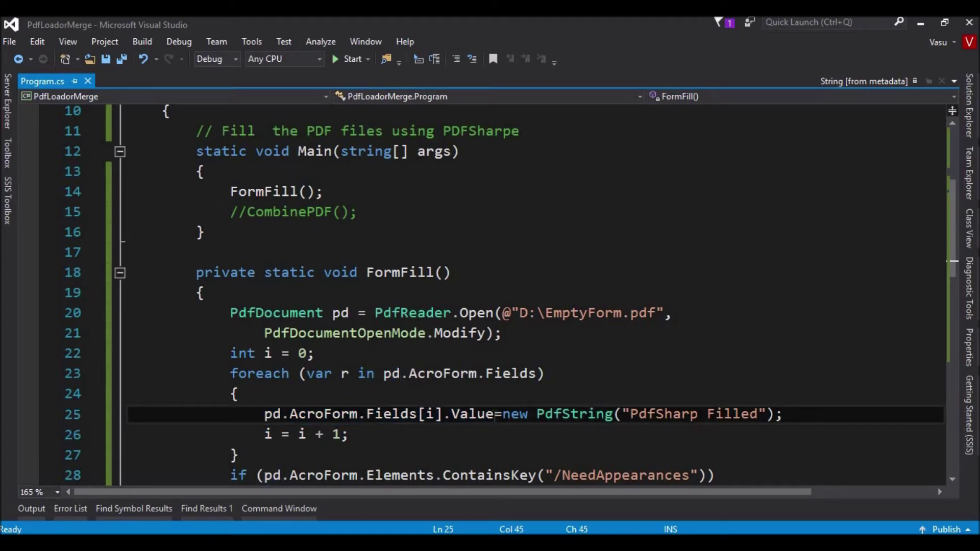
drag(502, 413, 784, 413)
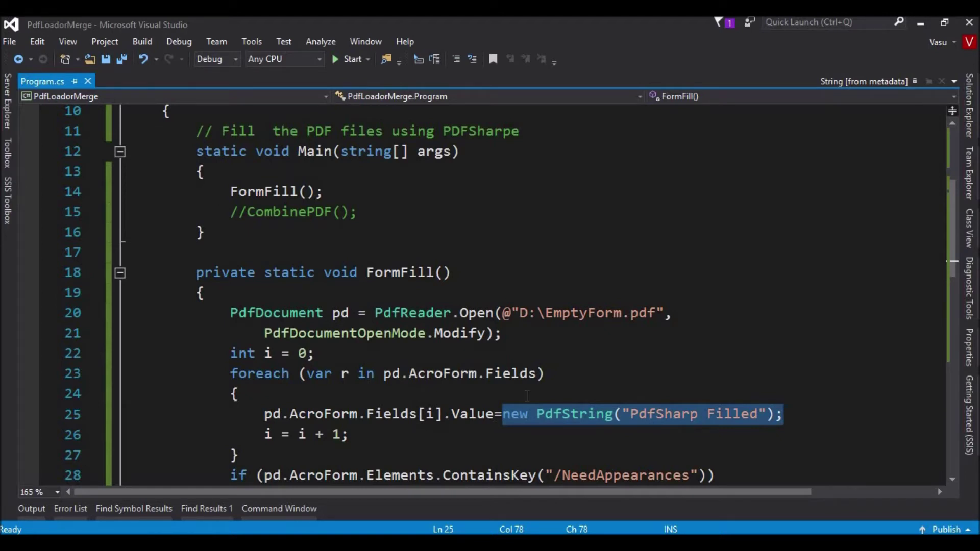
click(624, 414)
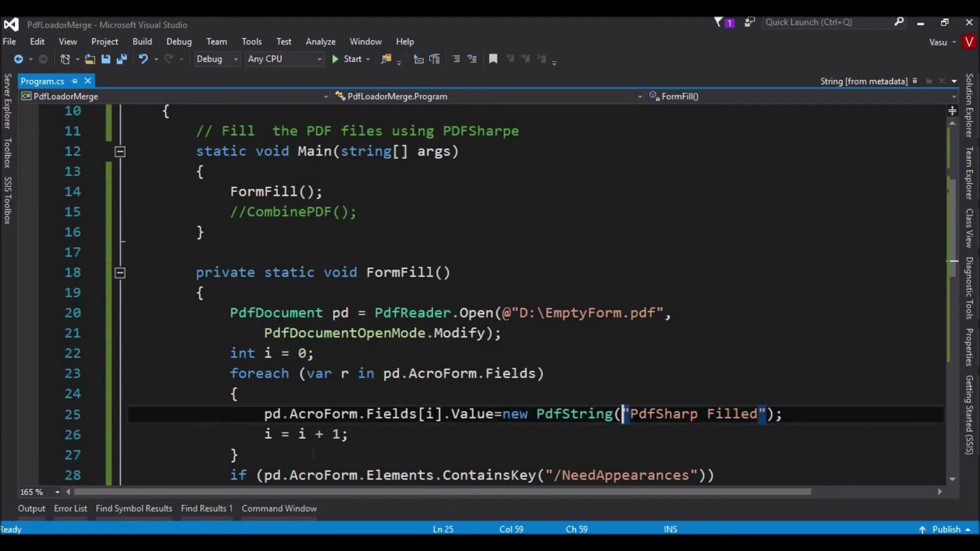
- Select the whole NeedAppearances if/else block
click(321, 414)
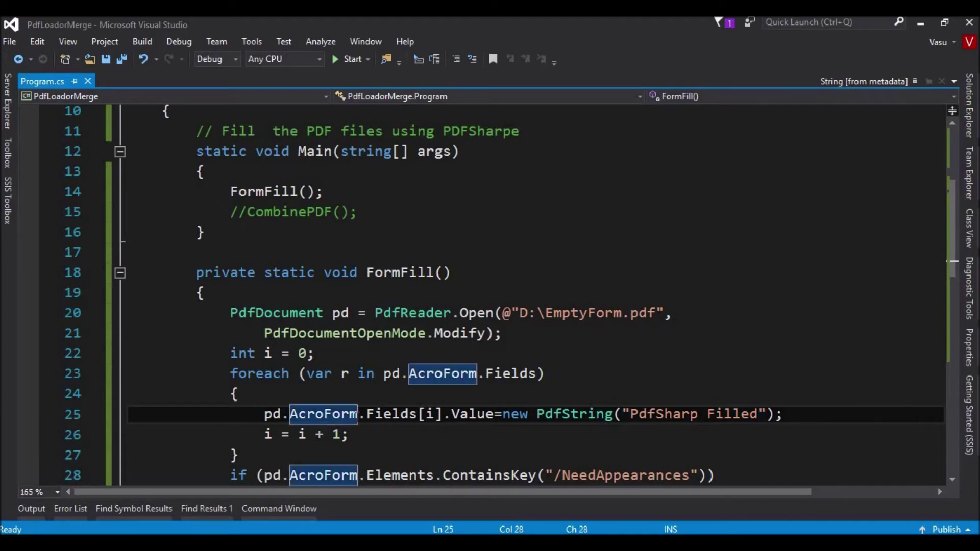
key(Down)
key(Down)
key(Down)
key(Down)
key(Down)
key(Down)
key(Down)
key(Down)
key(Down)
key(Down)
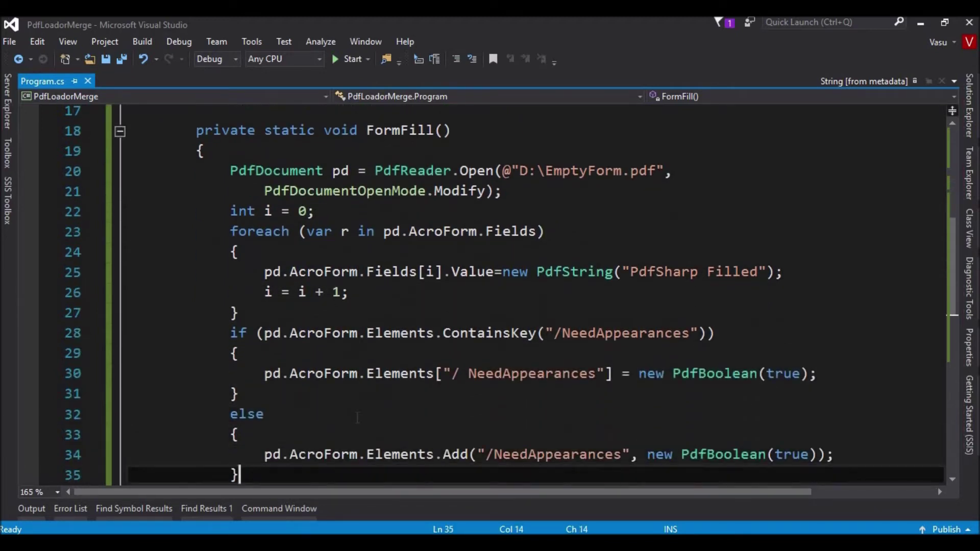
key(Down)
key(Up)
key(shift+Up)
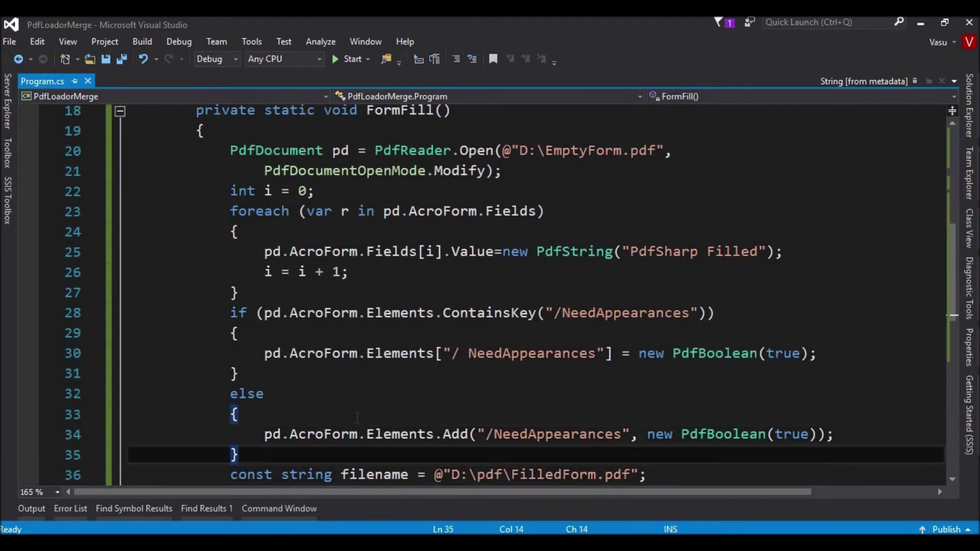
key(shift+Up)
key(shift+Up)
key(shift+Up)
key(shift+Up)
key(shift+Up)
key(shift+Up)
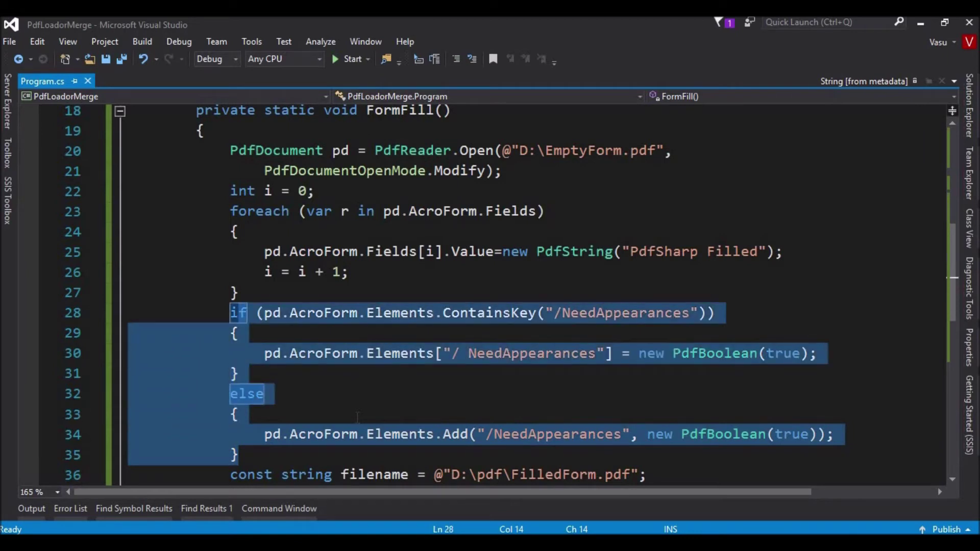
key(shift+Left)
click(368, 394)
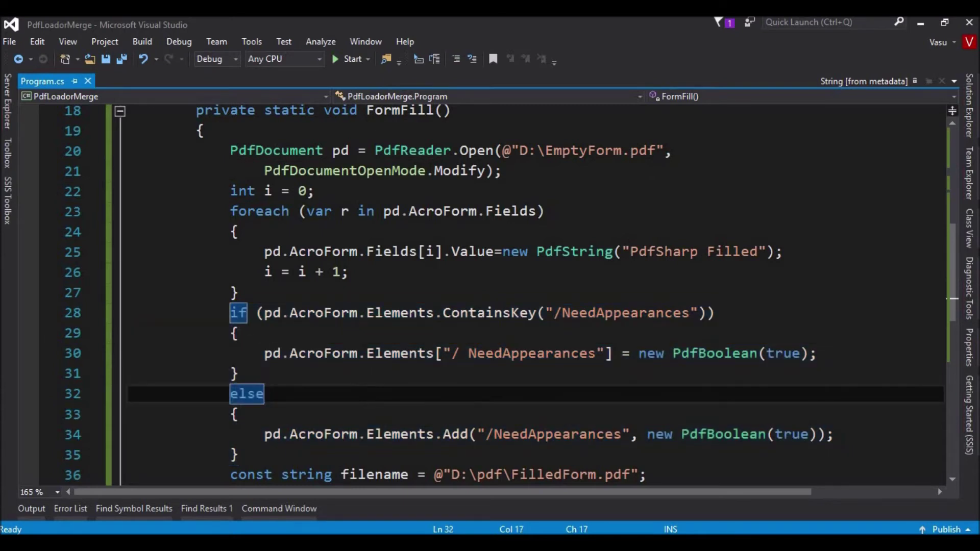
drag(229, 312, 239, 454)
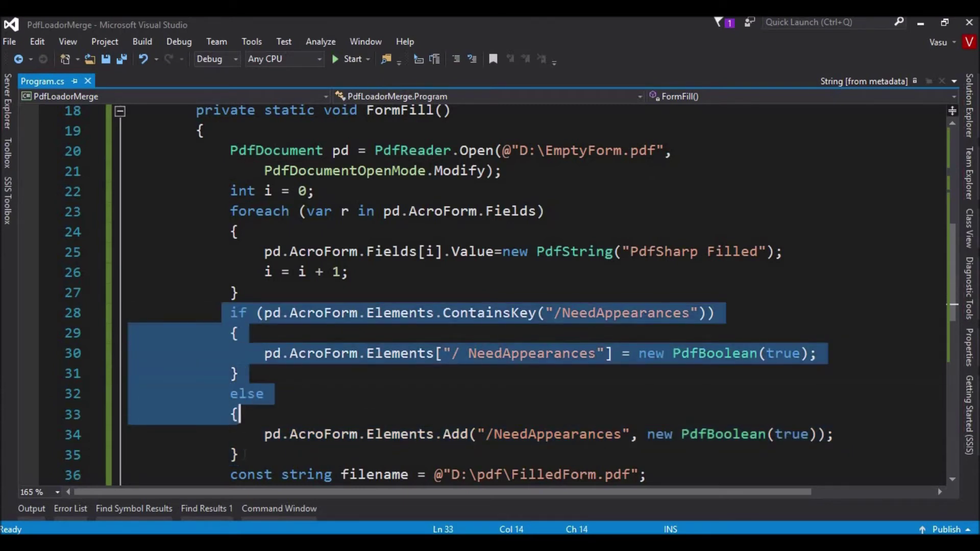
- Highlight the pdf folder and FilledForm name in the output path, then bring up D:\pdf
key(Down)
key(Down)
key(Down)
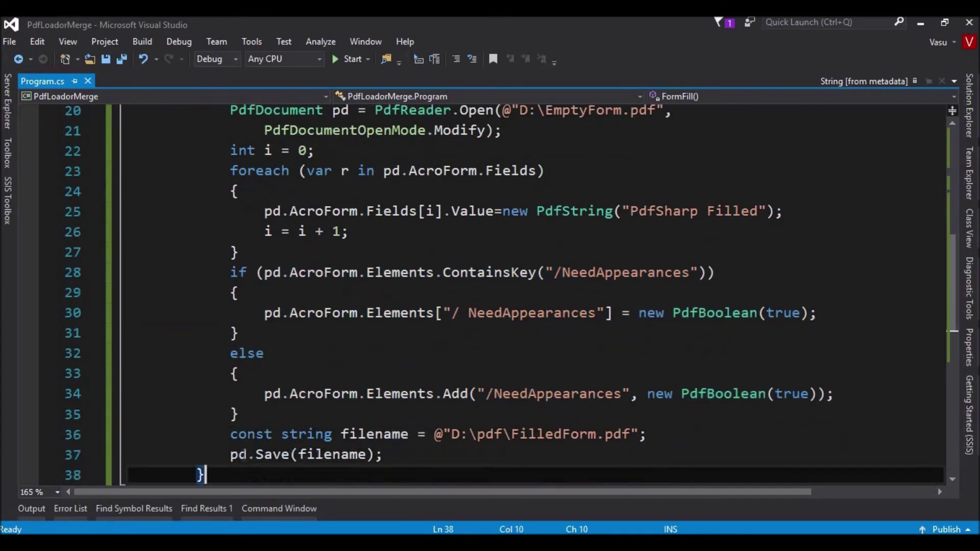
key(Up)
key(Up)
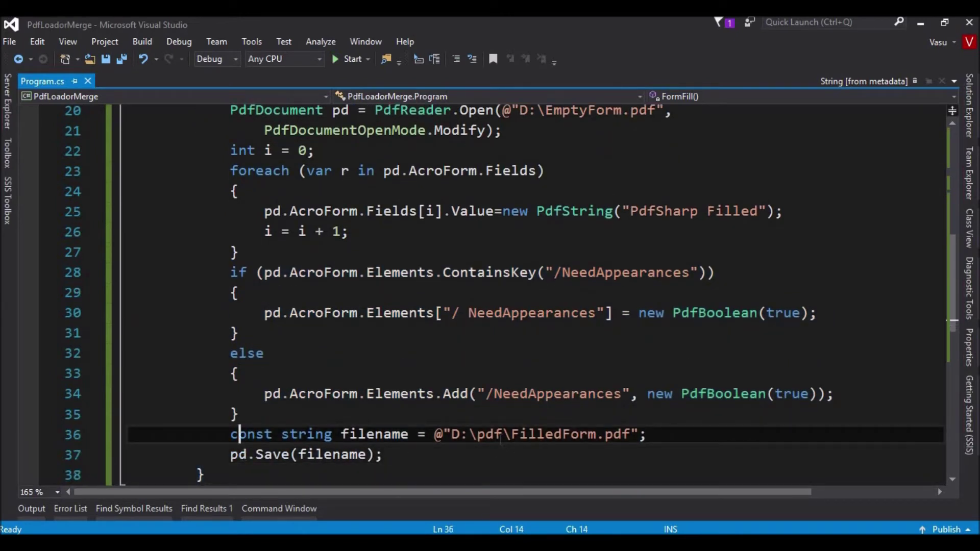
click(504, 435)
double_click(491, 434)
double_click(523, 435)
key(Up)
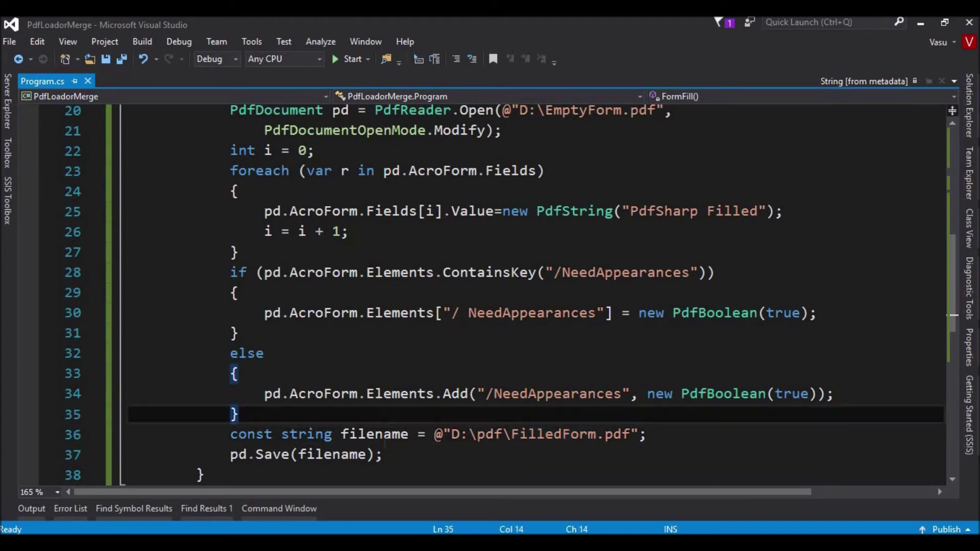
key(alt+Tab)
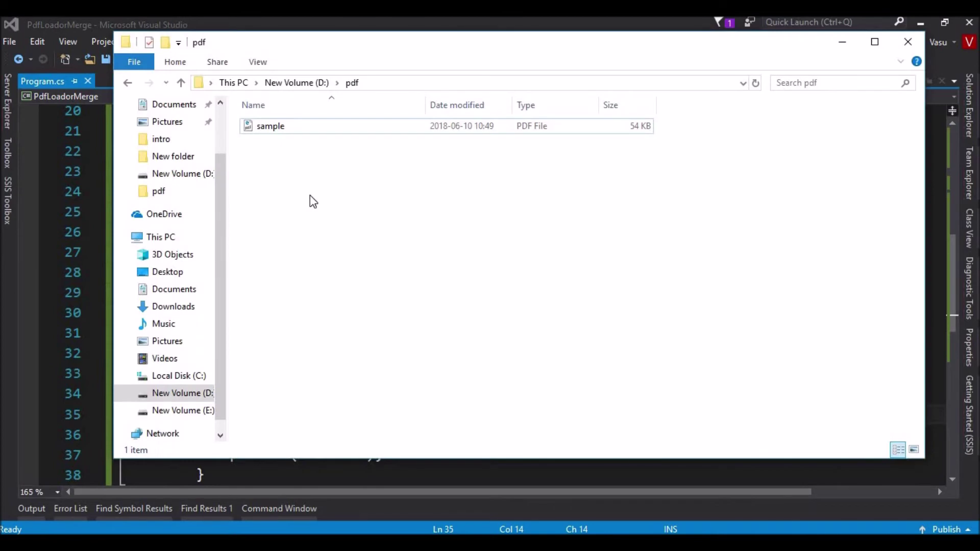
- Open EmptyForm.pdf from drive D:, check its empty name and address fields, and close it
key(BackSpace)
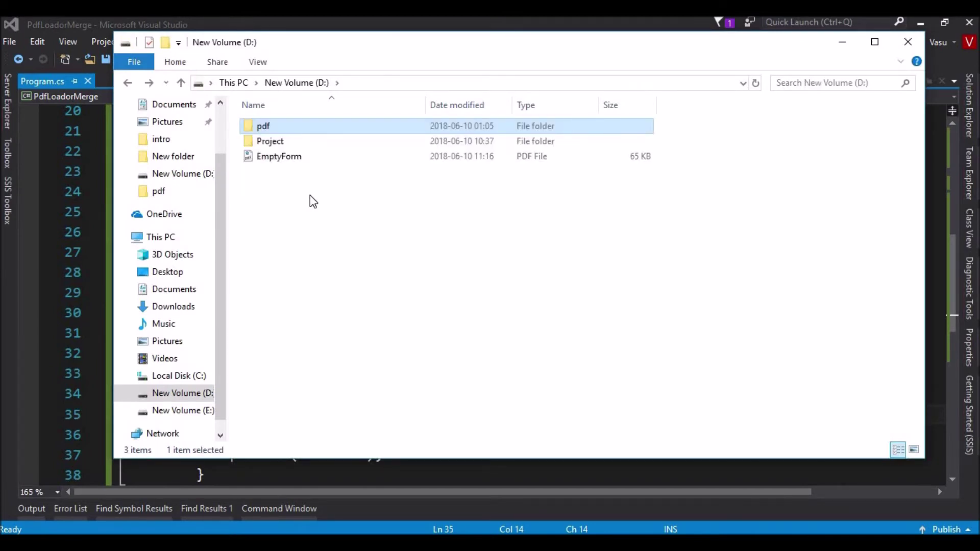
double_click(280, 161)
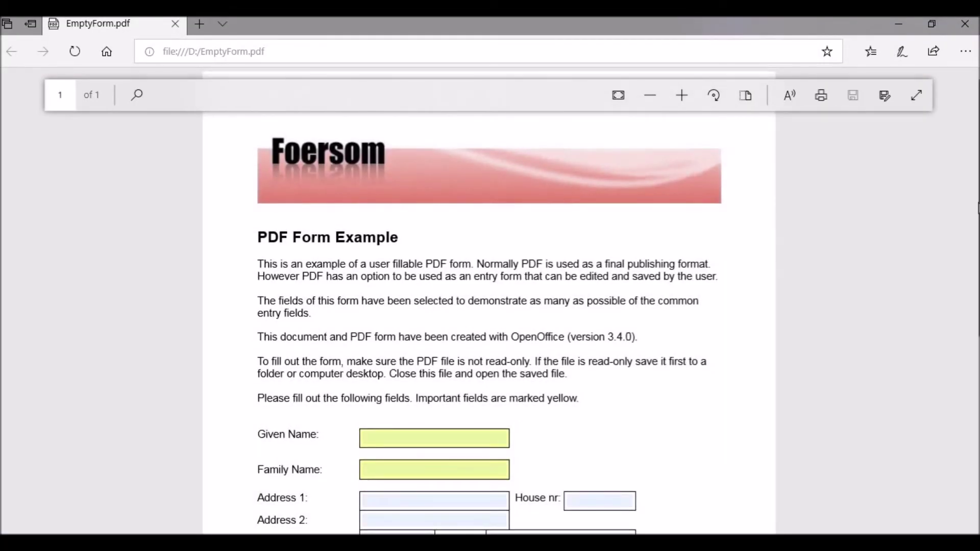
scroll(976, 192, down, 3)
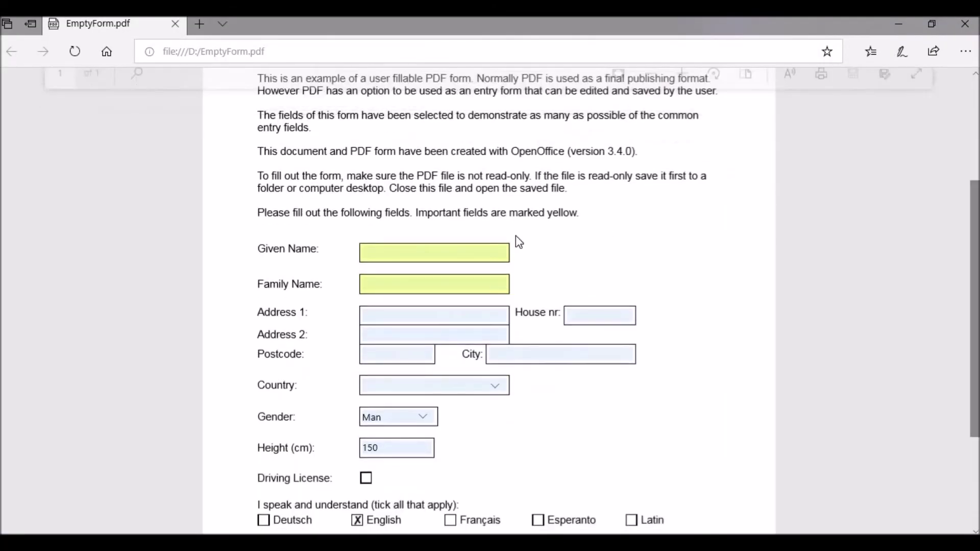
click(457, 250)
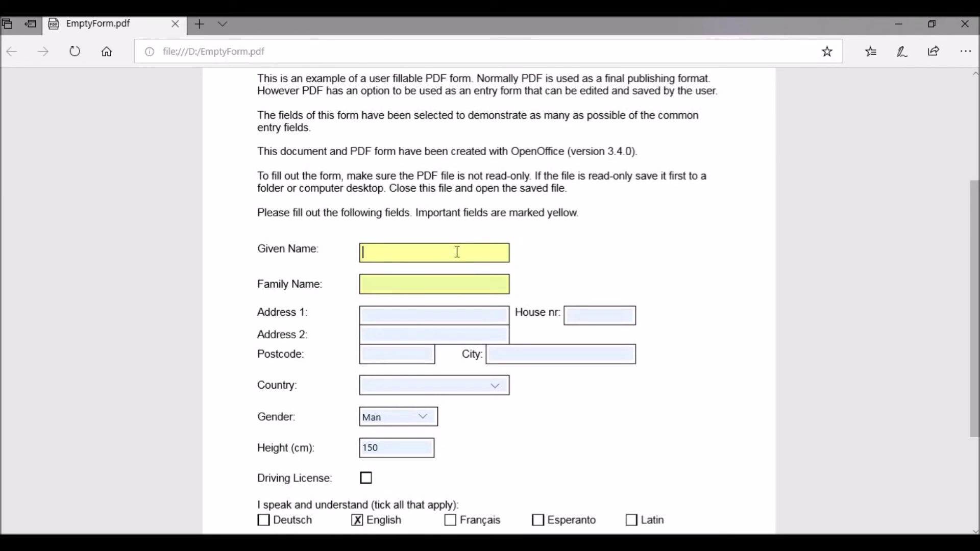
click(423, 281)
click(400, 320)
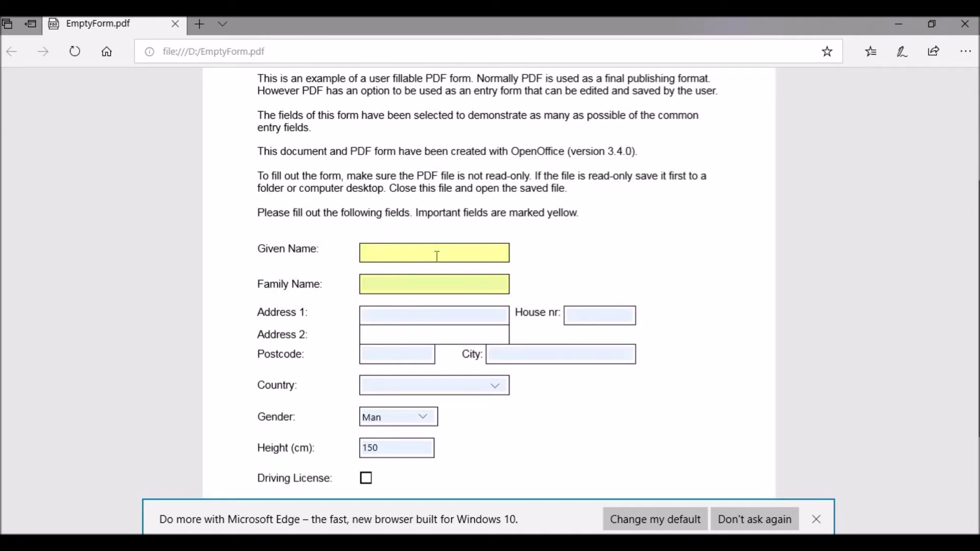
click(392, 258)
click(378, 282)
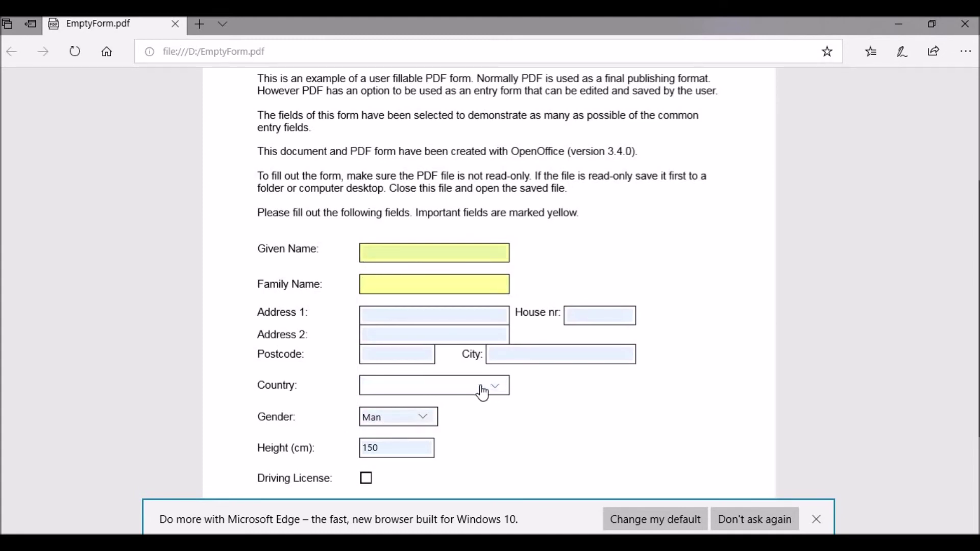
mouse_move(973, 382)
scroll(976, 244, down, 3)
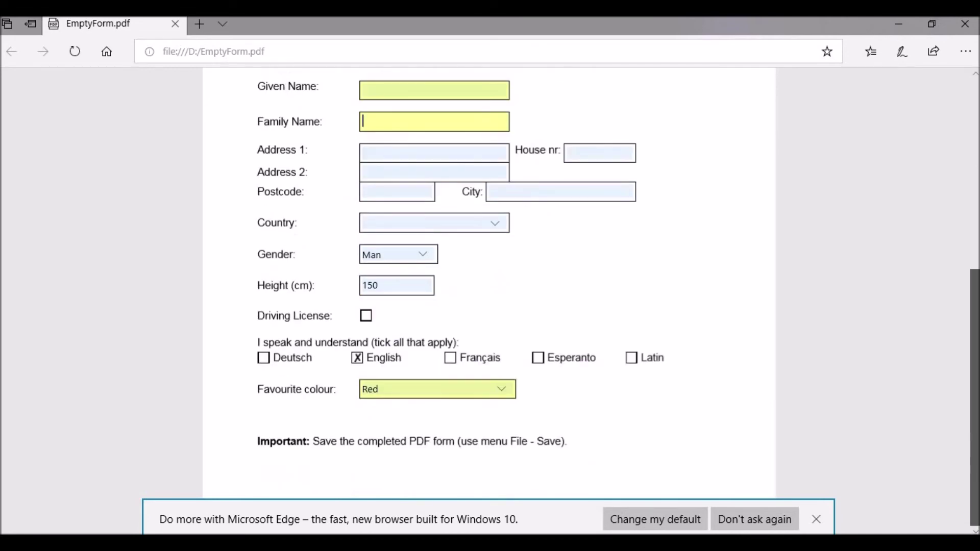
scroll(961, 188, up, 2)
scroll(958, 163, up, 1)
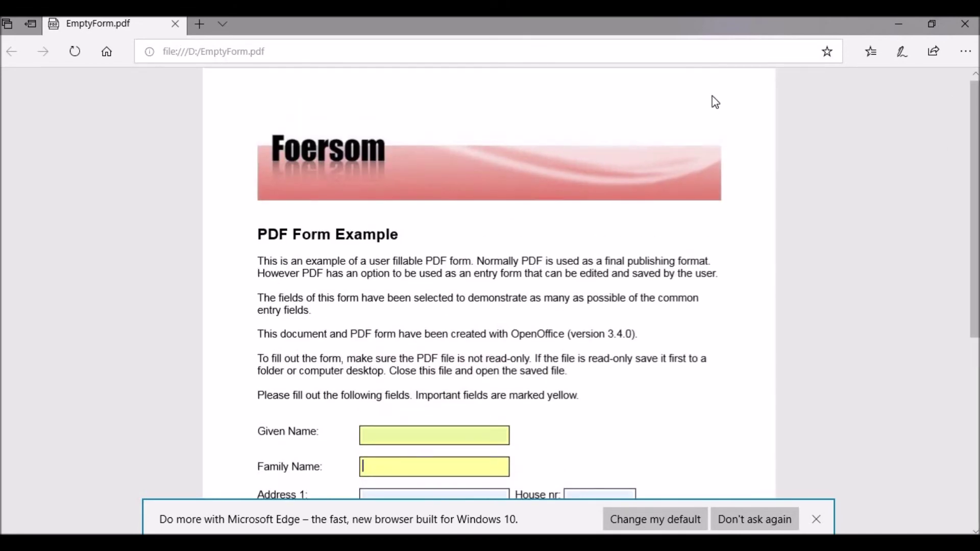
click(966, 26)
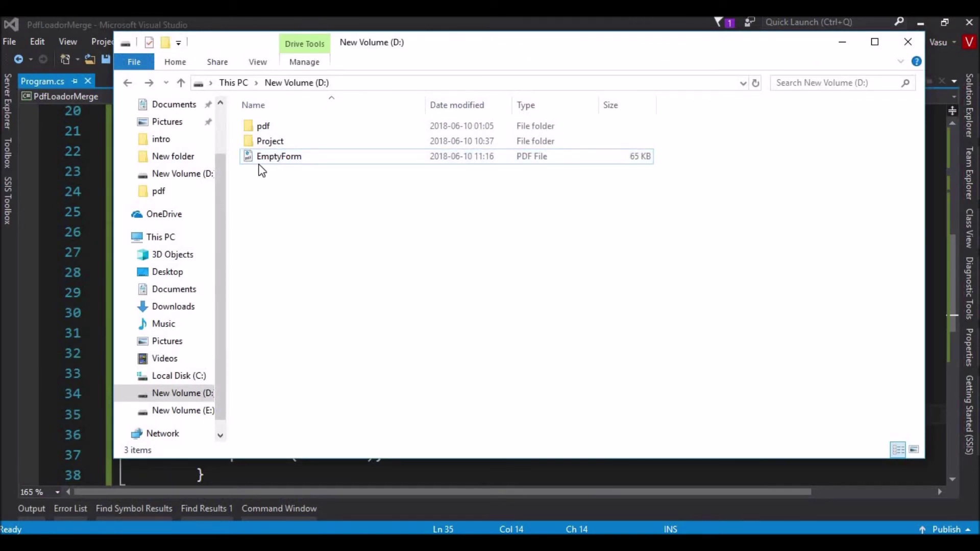
- Open the pdf folder, then set a breakpoint on line 38, FormFill's closing brace
double_click(267, 131)
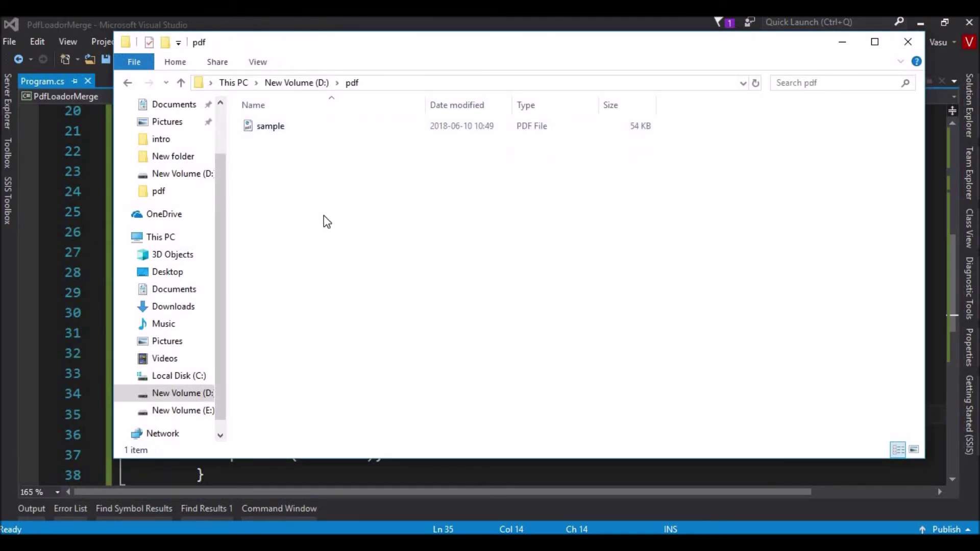
key(alt+Tab)
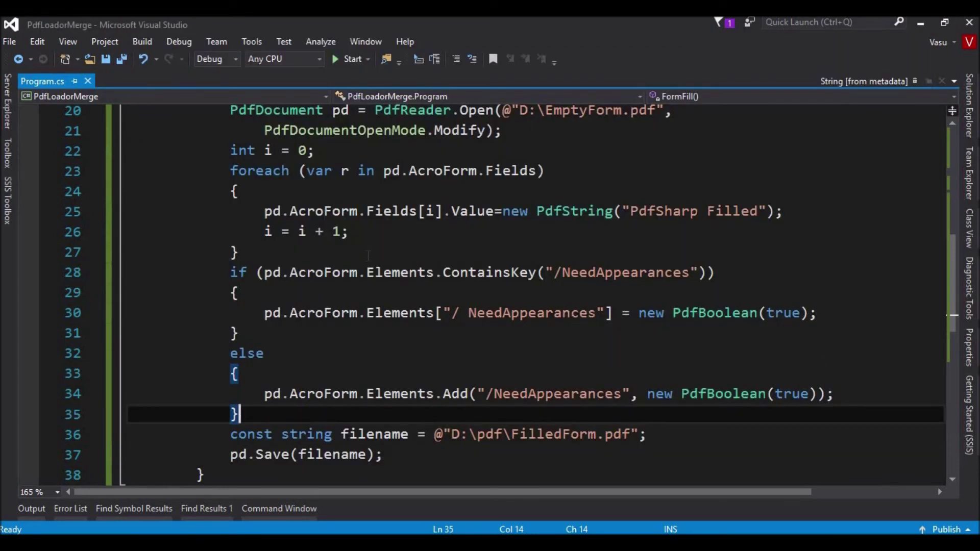
click(218, 469)
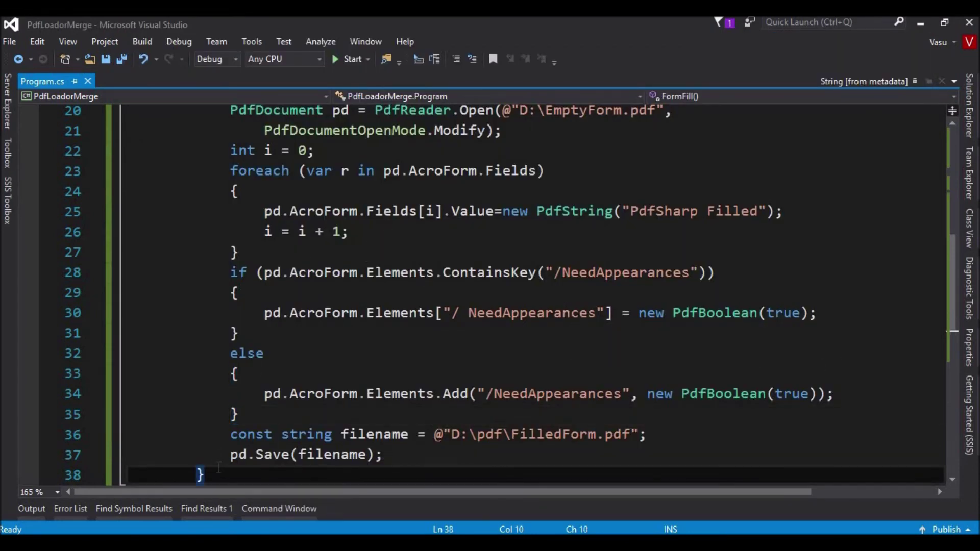
click(28, 474)
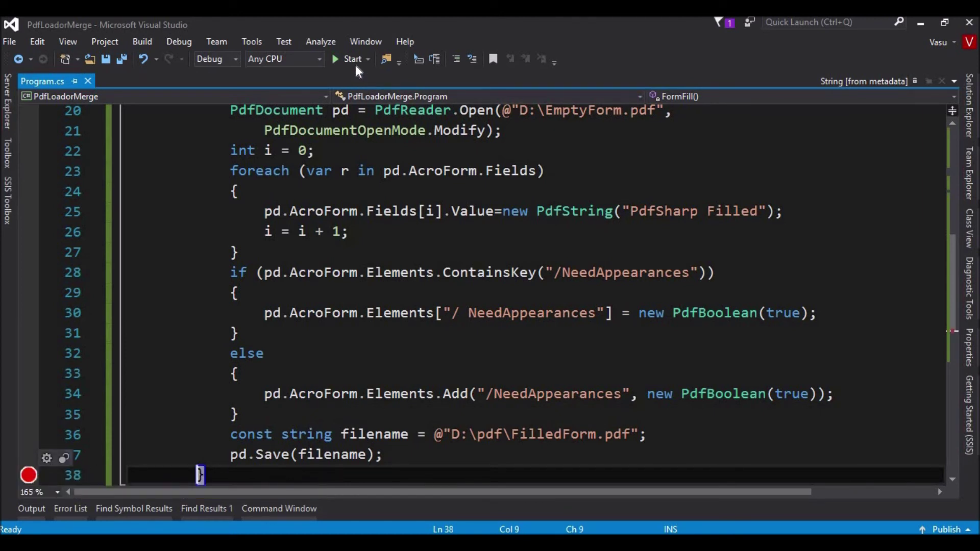
- Run the program to the breakpoint and switch to D:\pdf to check the output
click(352, 58)
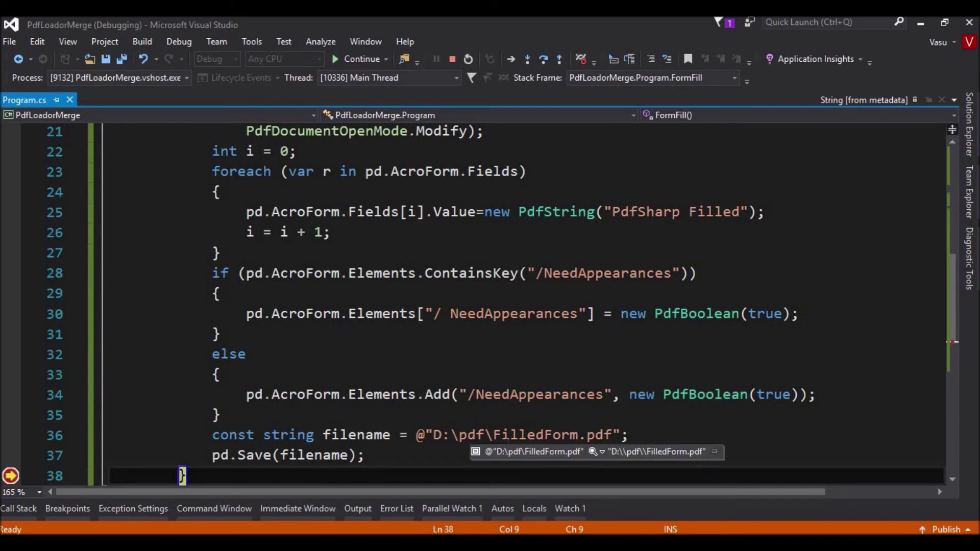
click(487, 435)
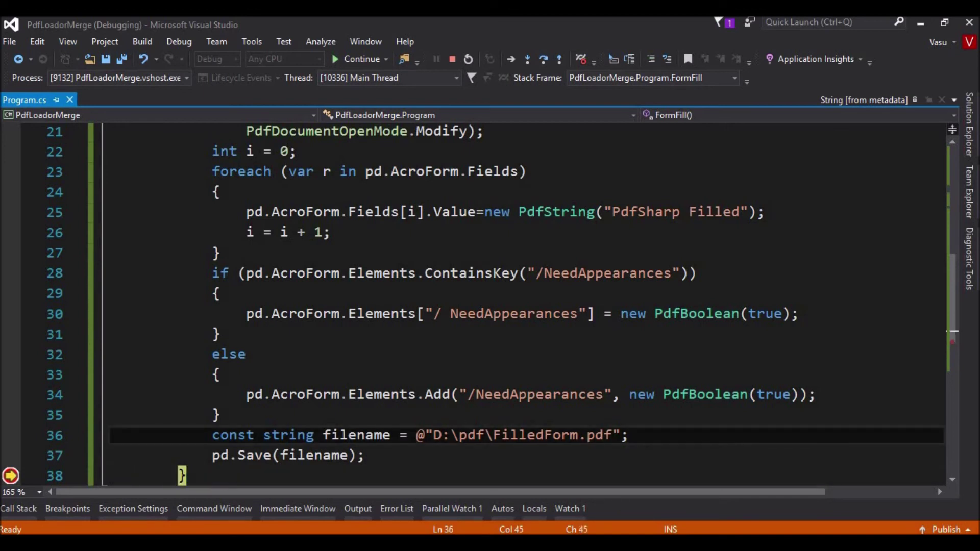
key(alt+Tab)
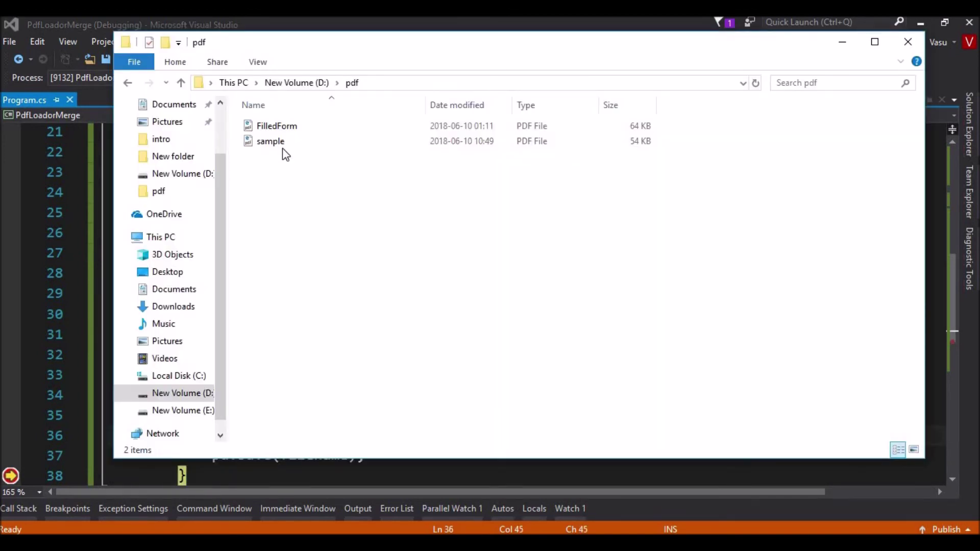
- Open the generated FilledForm.pdf from D:\pdf in Edge
double_click(280, 128)
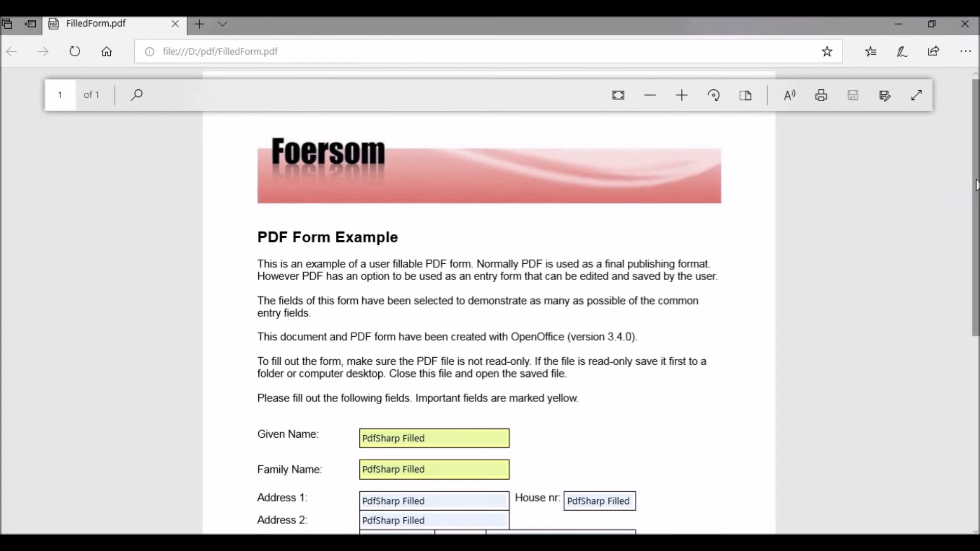
scroll(974, 184, down, 2)
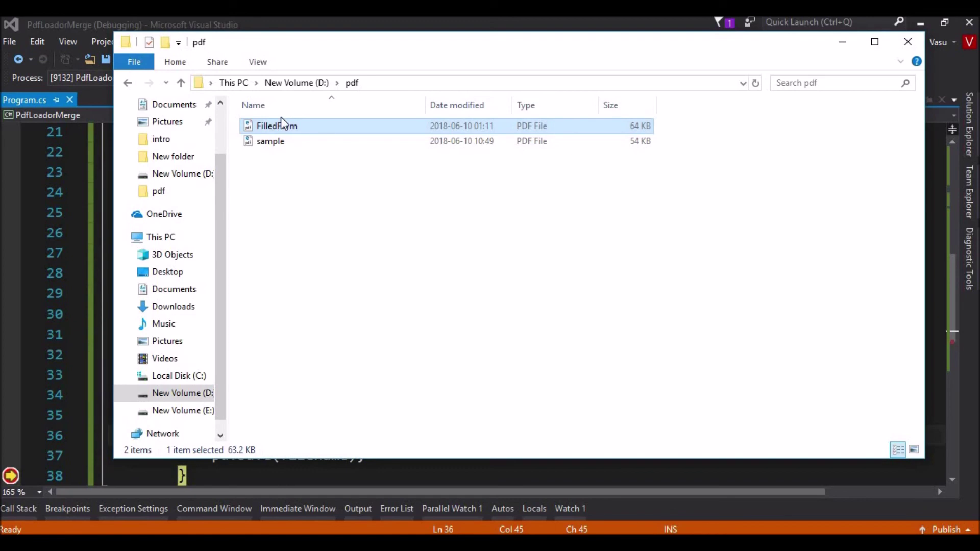
- Open FilledForm.pdf again in a new Edge tab
double_click(276, 126)
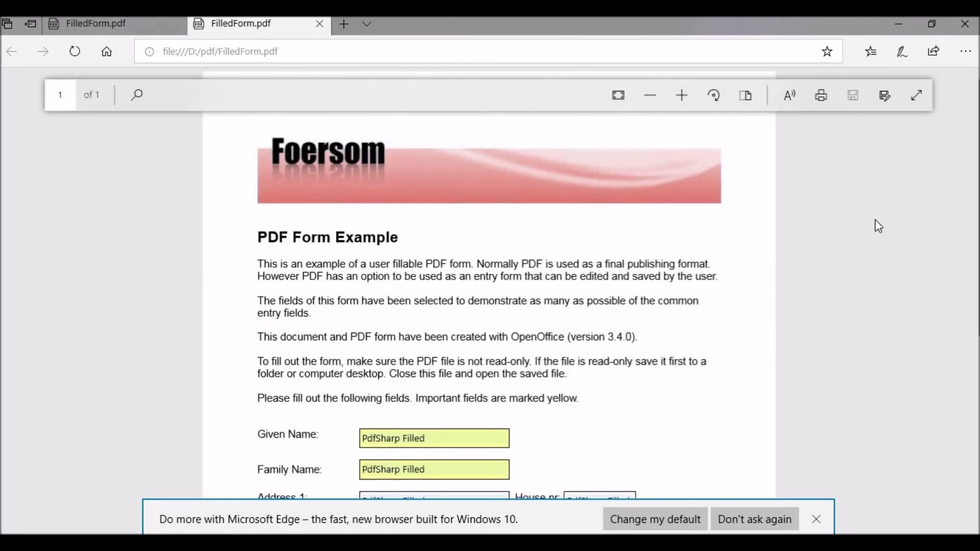
drag(976, 197, 975, 241)
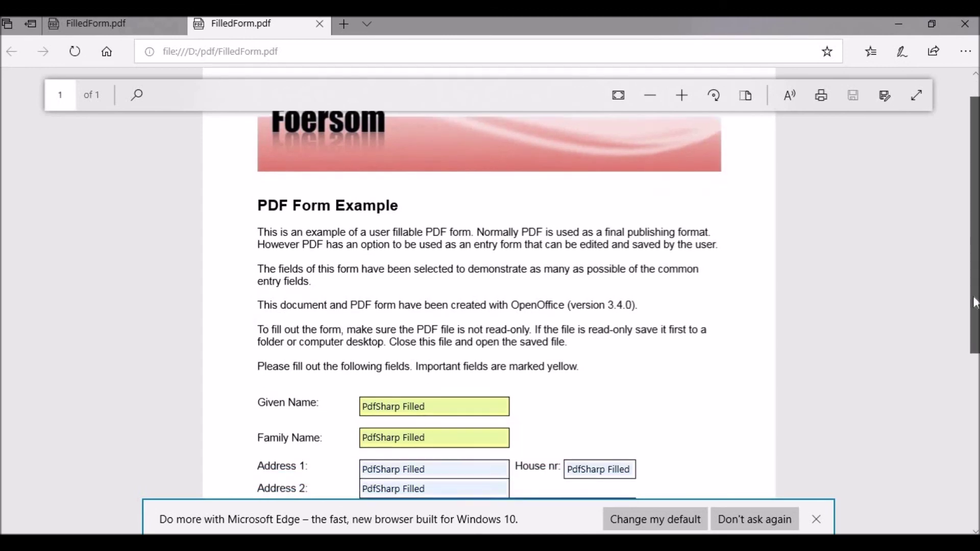